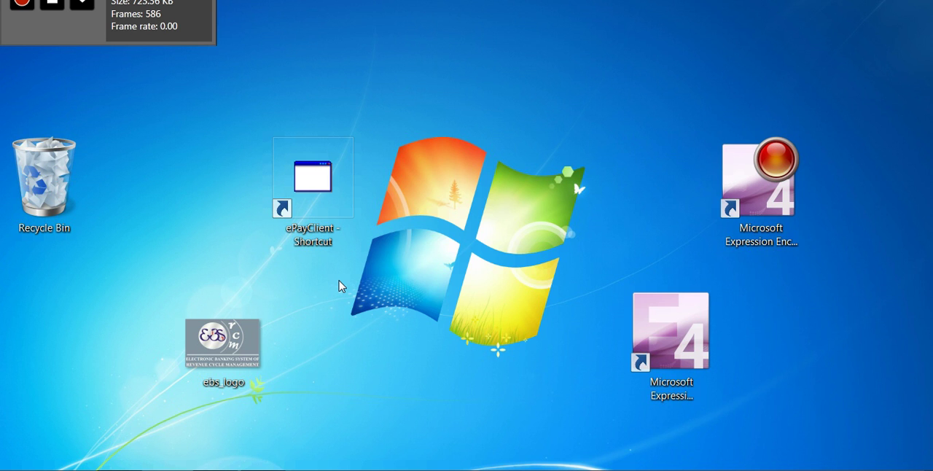
Launch ePayClient and close the card details window to reveal the login dialog
{"action": "double_click", "coordinate": [321, 210]}
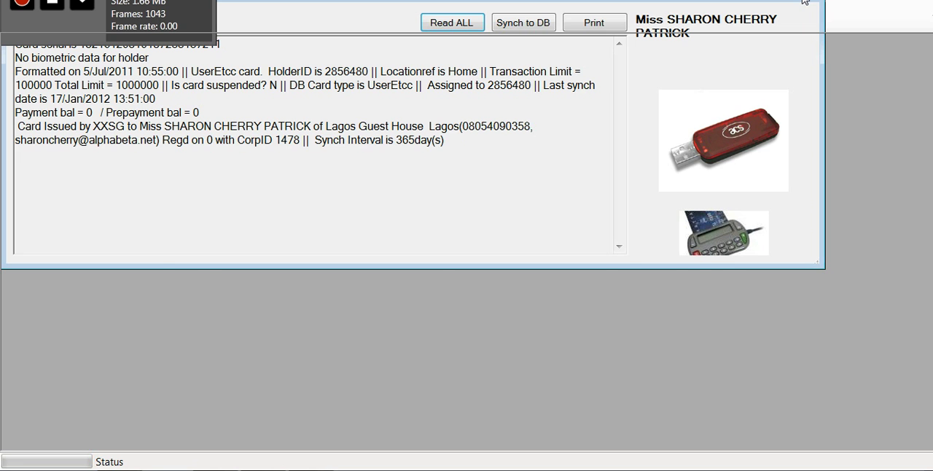
{"action": "left_click", "coordinate": [804, 3]}
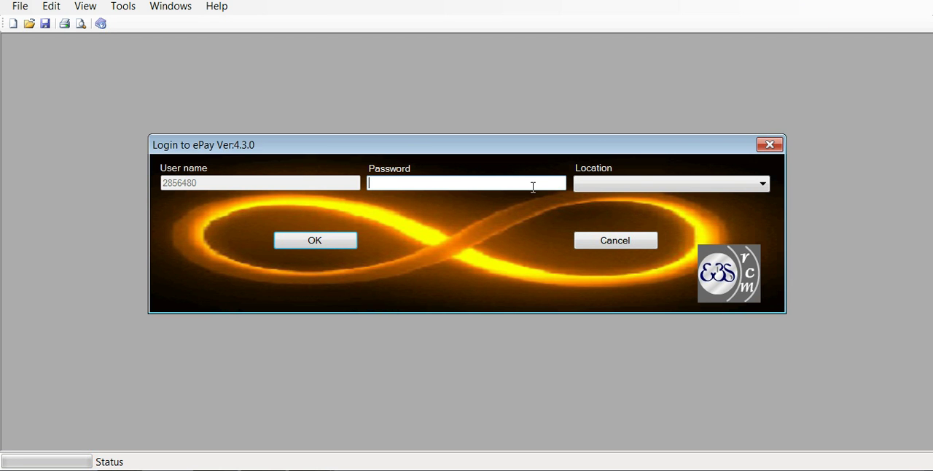
{"action": "type", "text": "******"}
{"action": "type", "text": "**"}
Choose ZZ TESTING SERVER from the Location dropdown on the login dialog
{"action": "left_click", "coordinate": [762, 184]}
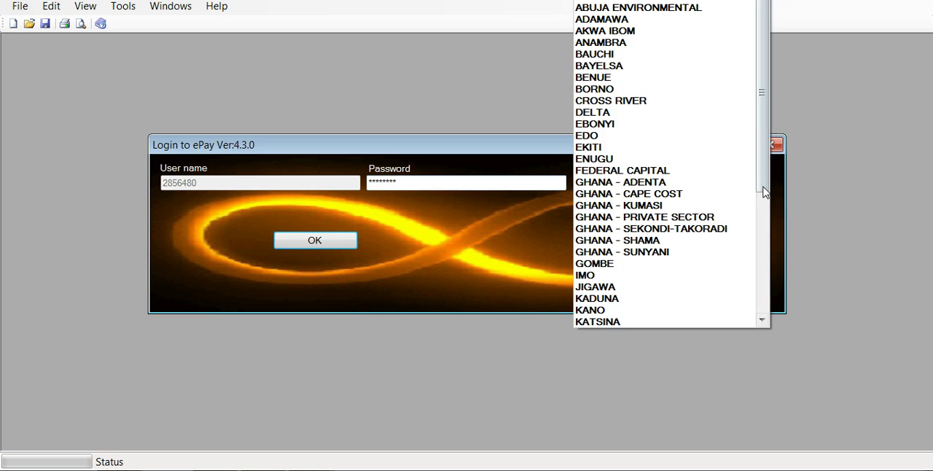
{"action": "left_click_drag", "start_coordinate": [764, 191], "coordinate": [763, 306]}
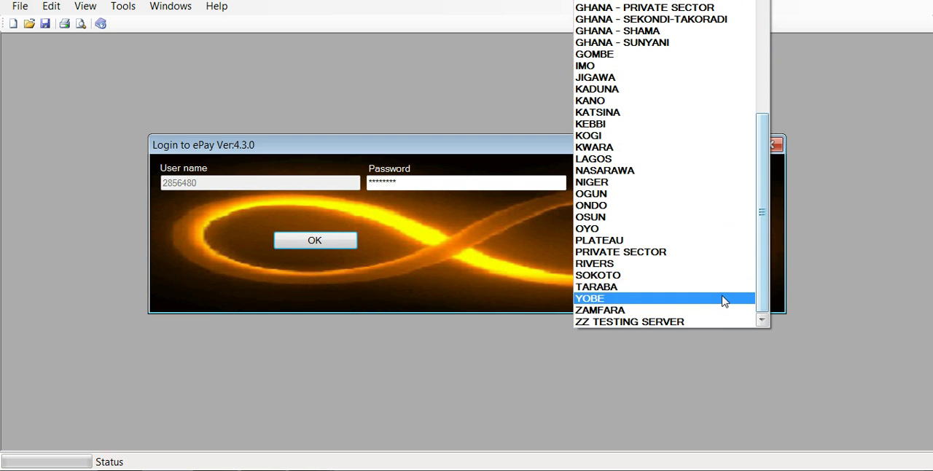
{"action": "left_click", "coordinate": [700, 325]}
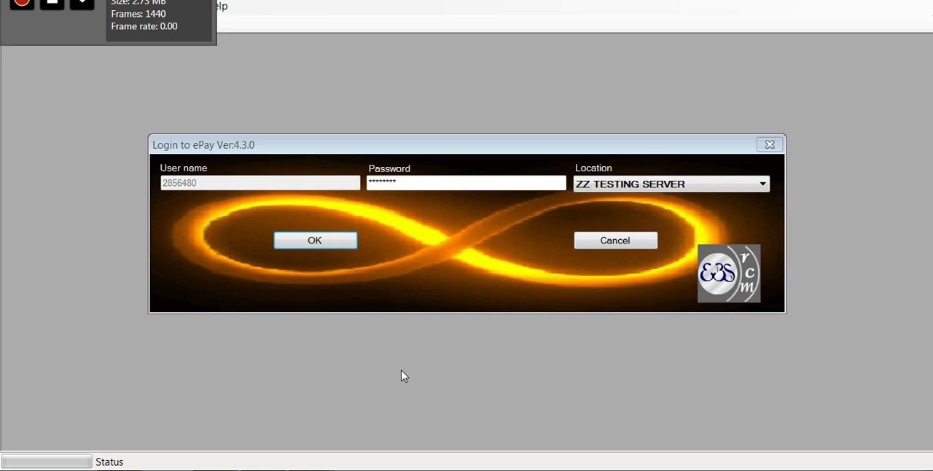
Log in and shrink the AdminCard window to reveal the 'Insert card and wait' window
{"action": "left_click", "coordinate": [343, 246]}
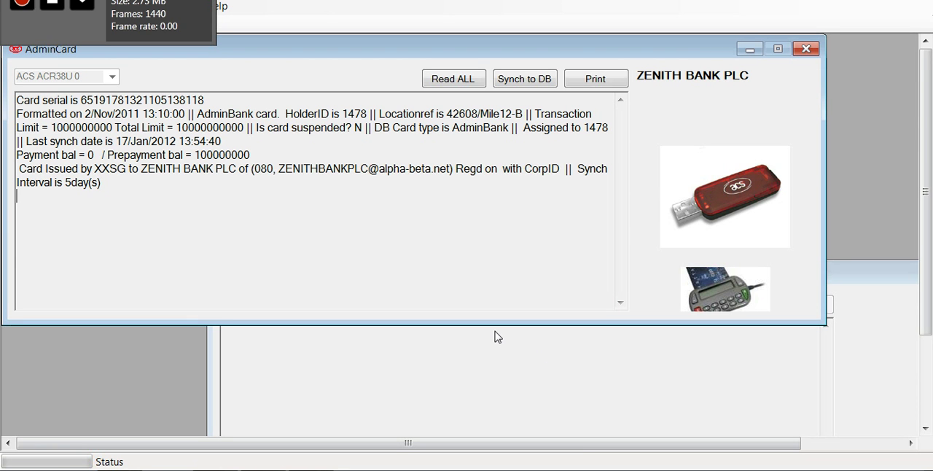
{"action": "left_click_drag", "start_coordinate": [494, 323], "coordinate": [438, 248]}
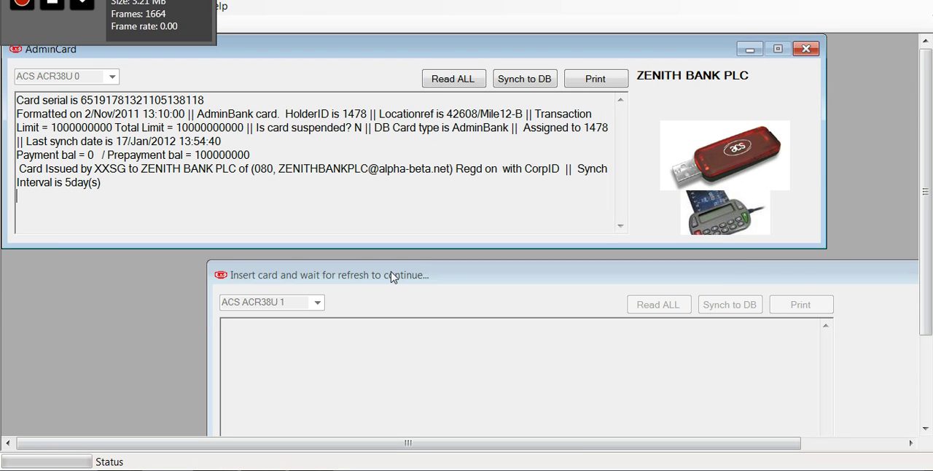